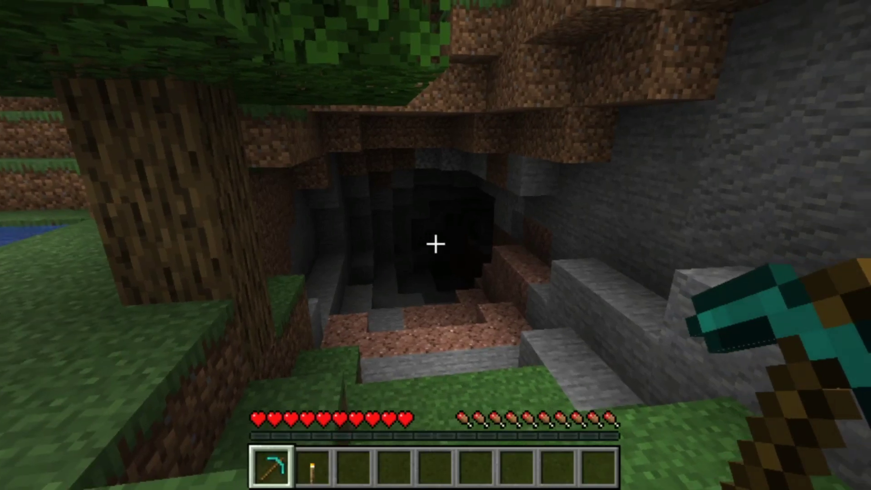
# Walk into the dark cave and equip the torch in the off-hand slot
pyautogui.press('w')
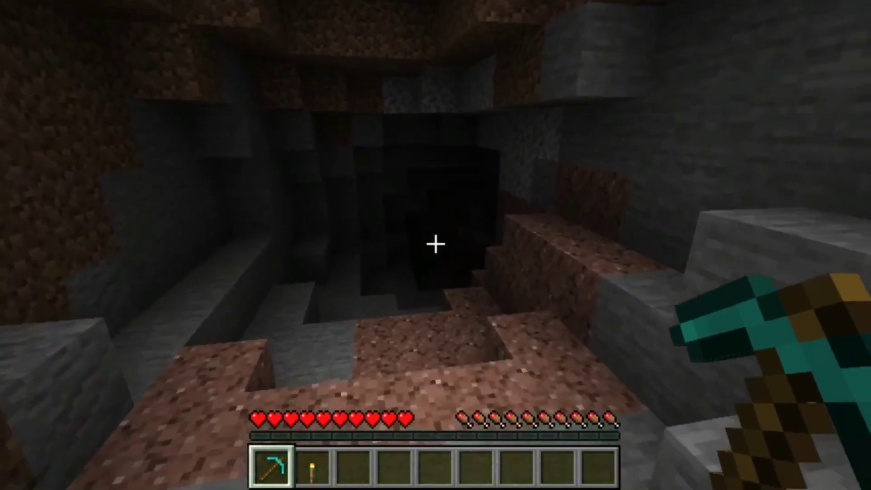
pyautogui.press('w')
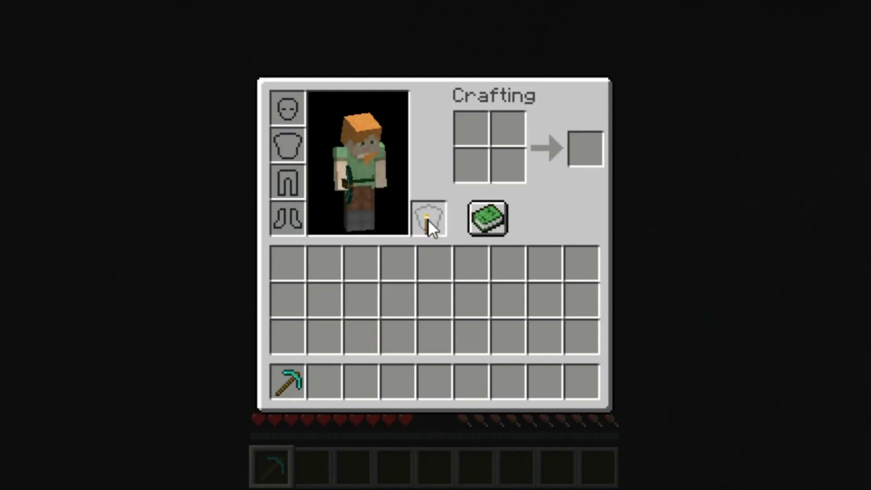
pyautogui.press('e')
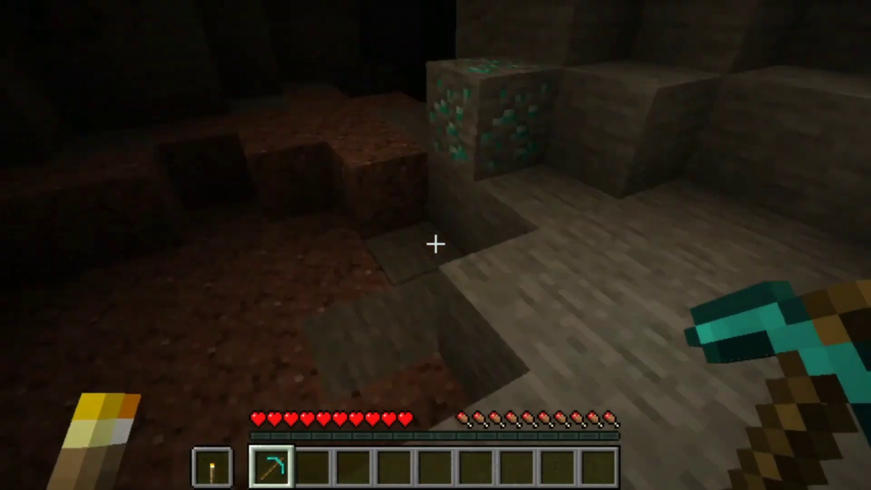
# Approach the diamond ore block in the cave and mine it with the diamond pickaxe
pyautogui.press('w')
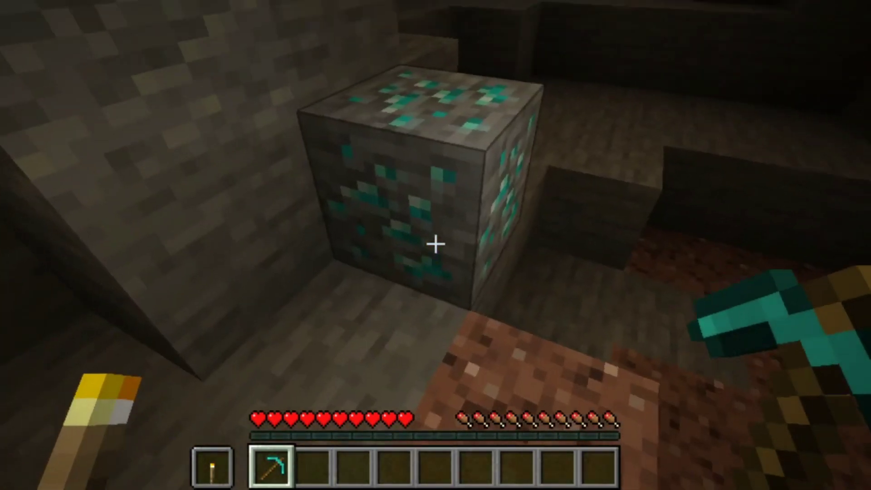
pyautogui.click(435, 245)
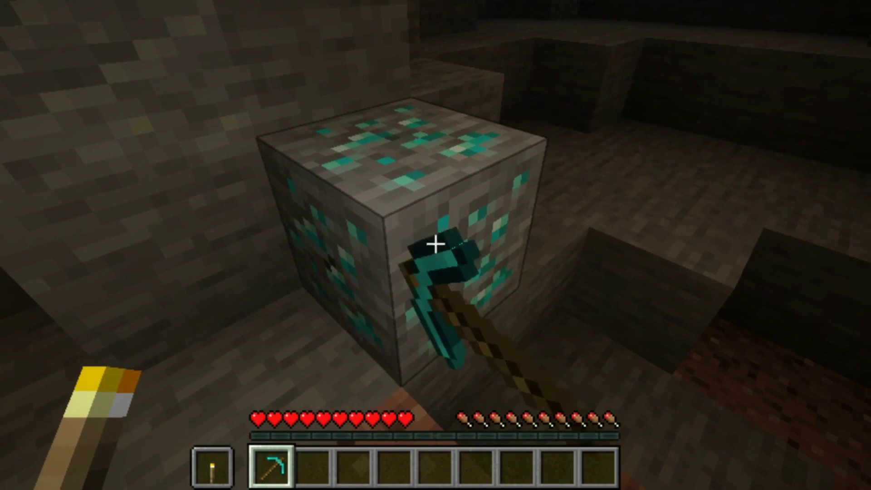
pyautogui.moveTo(436, 244); pyautogui.dragTo(436, 244)
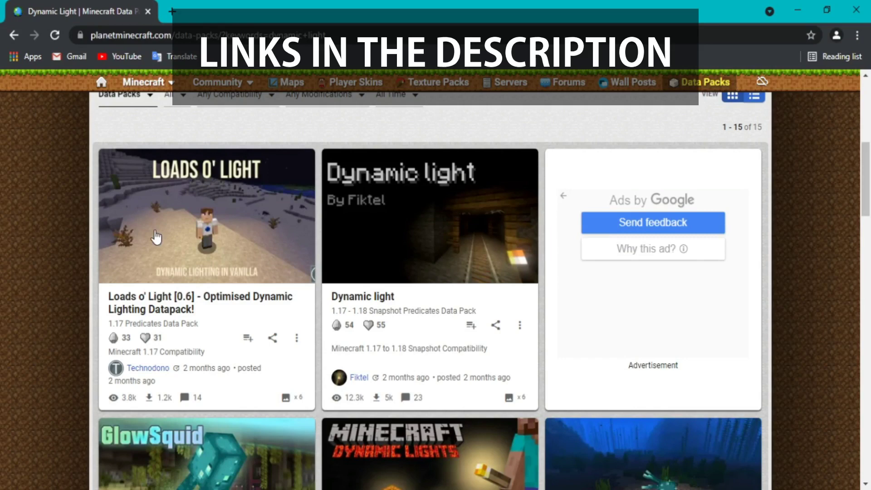
# Look over the dynamic light data packs on Planet Minecraft and open the 1.17 - 1.18 pack titled "Dynamic light"
pyautogui.scroll(-2, 146, 273)
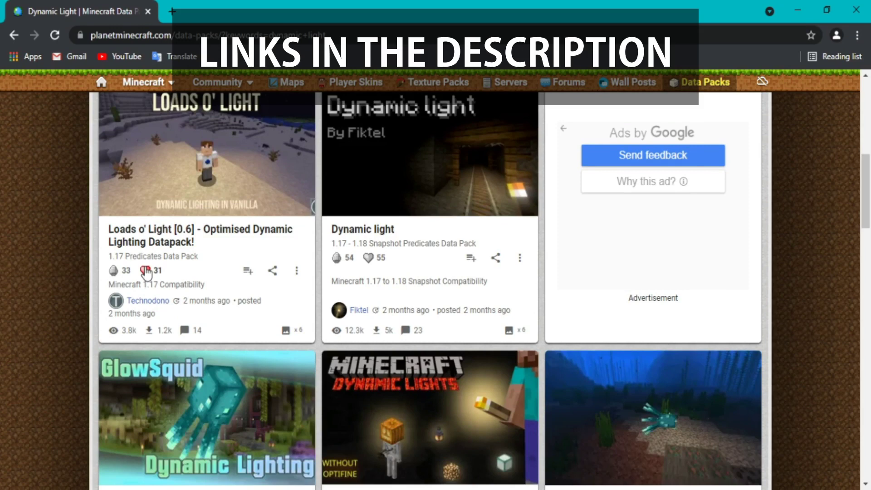
pyautogui.scroll(2, 405, 254)
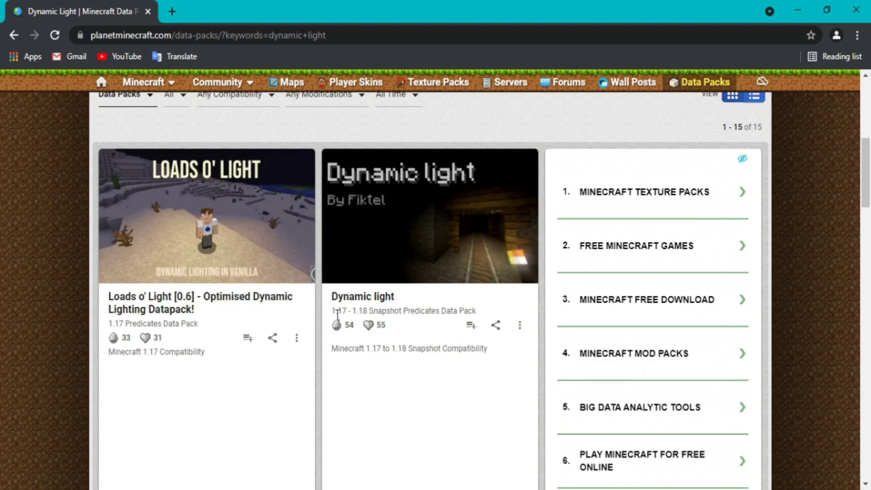
pyautogui.click(338, 315)
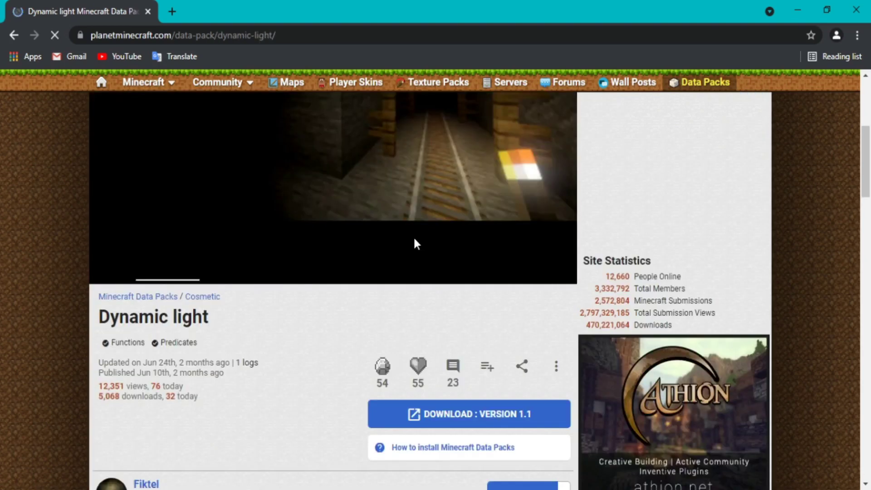
# Download version 1.1 of the Dynamic light data pack, dynamic_light_v1.1.zip, from its MediaFire page
pyautogui.scroll(-1, 415, 243)
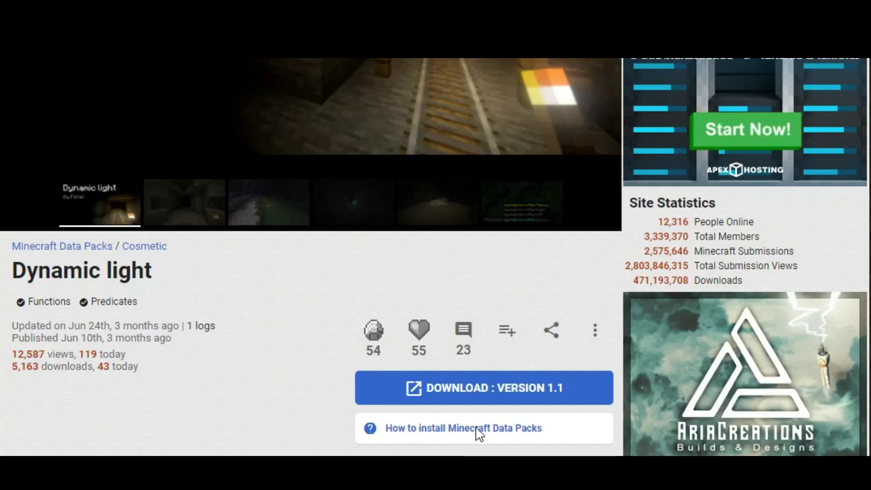
pyautogui.click(487, 392)
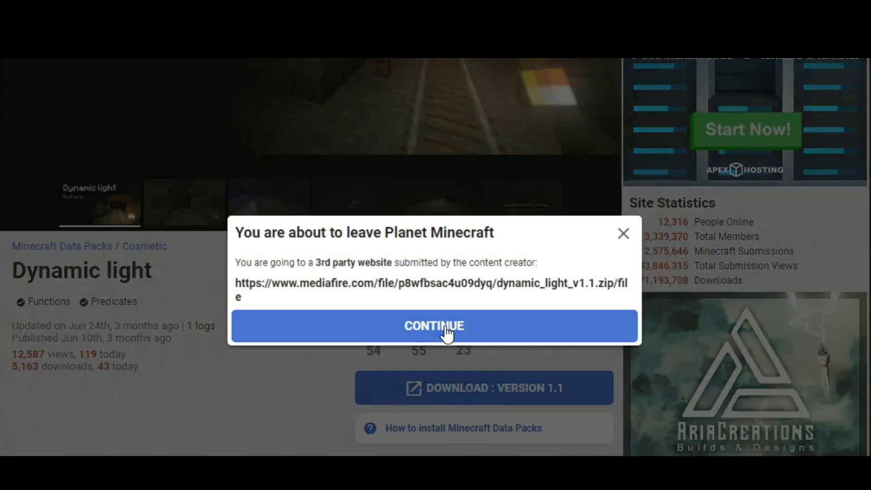
pyautogui.click(448, 333)
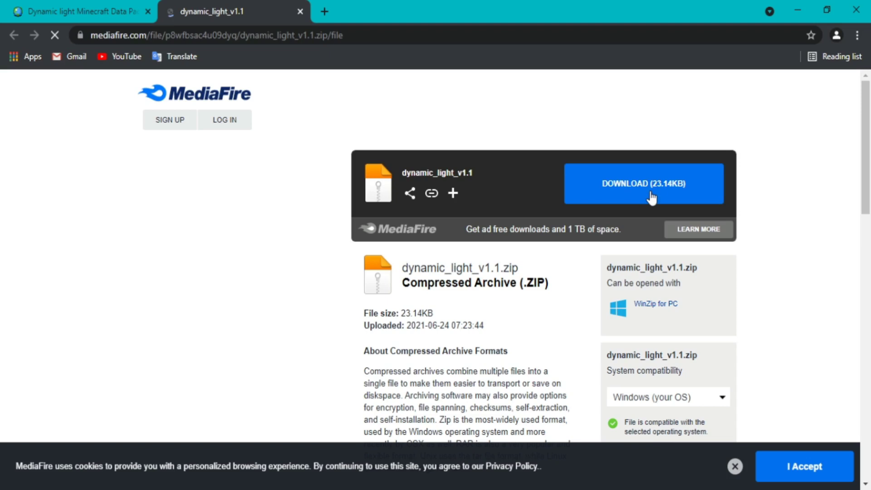
pyautogui.click(652, 198)
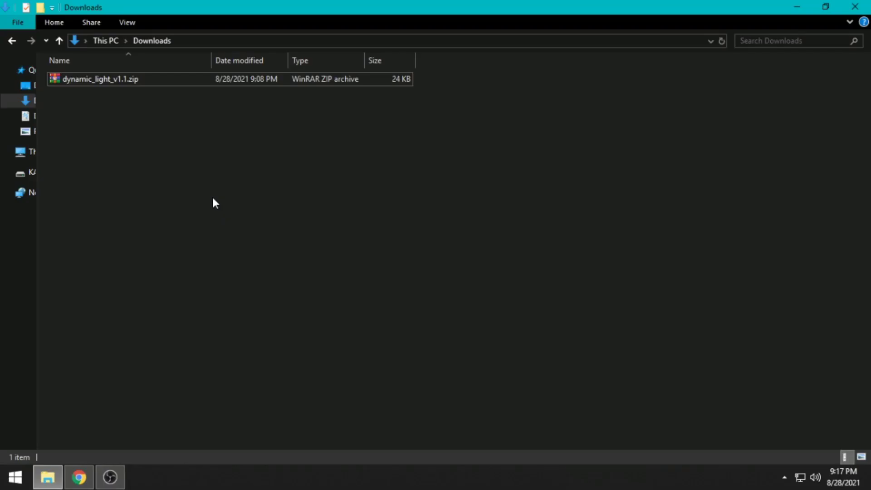
# Cut dynamic_light_v1.1.zip from the Downloads folder in File Explorer
pyautogui.rightClick(136, 81)
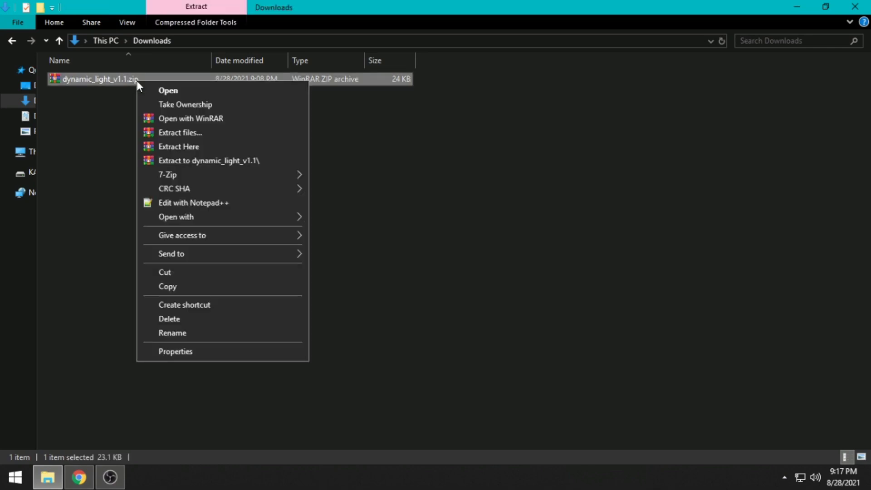
pyautogui.click(177, 276)
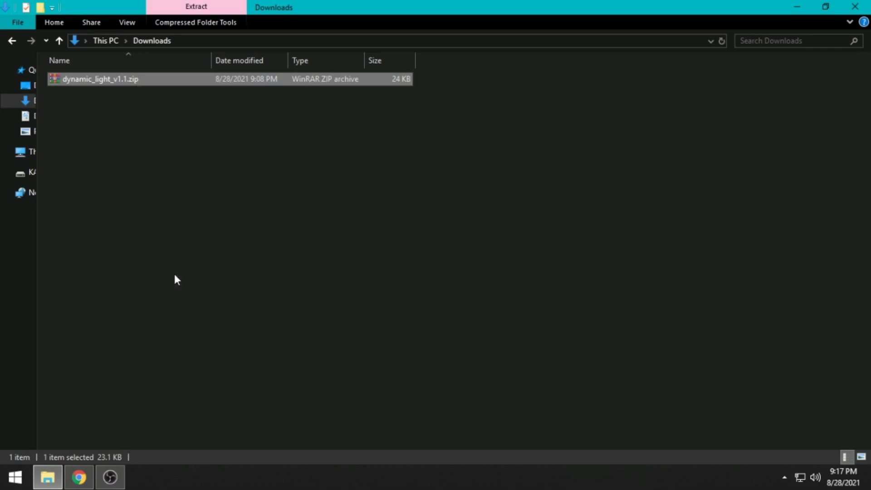
pyautogui.click(180, 252)
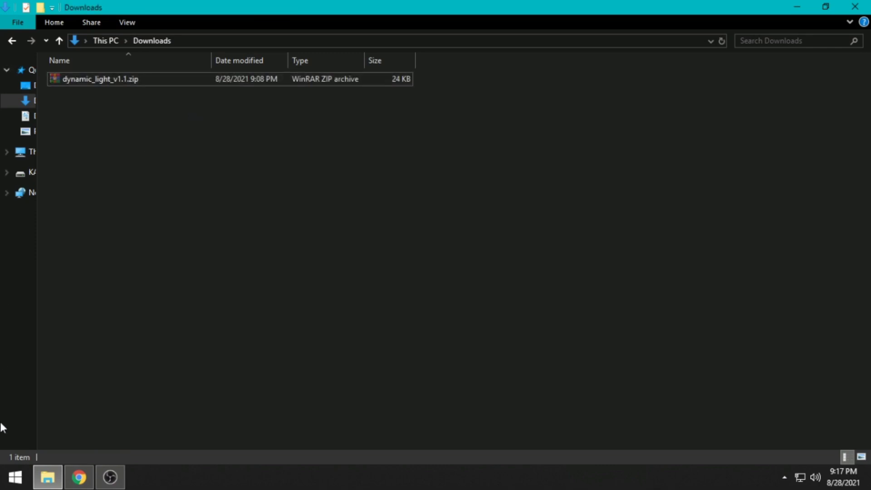
# Find the Windows Run dialog and use it to open the %appdata% folder
pyautogui.click(14, 476)
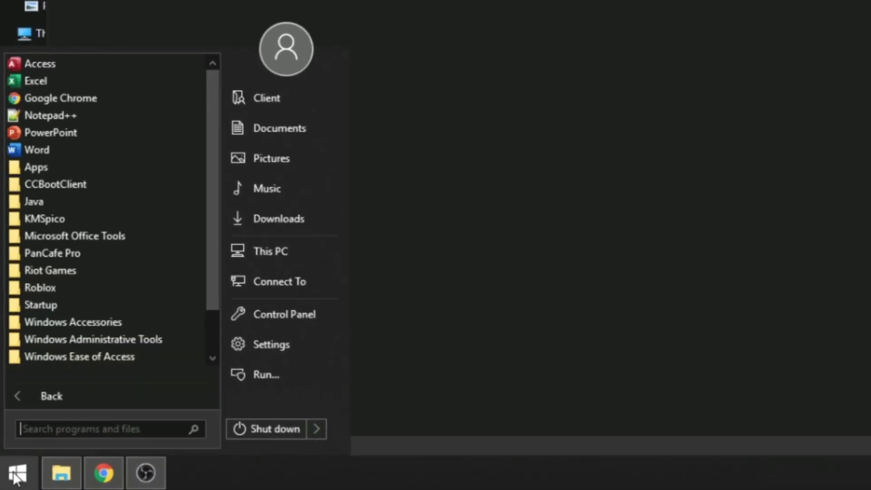
pyautogui.write('run')
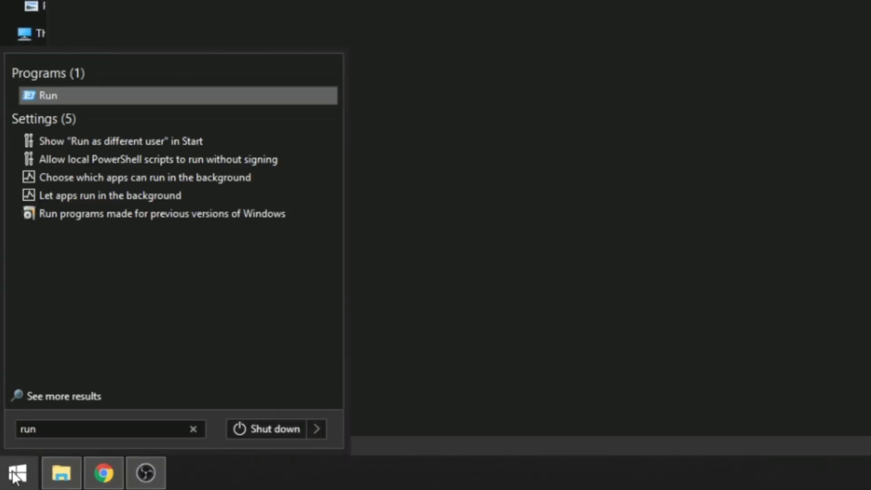
pyautogui.click(38, 98)
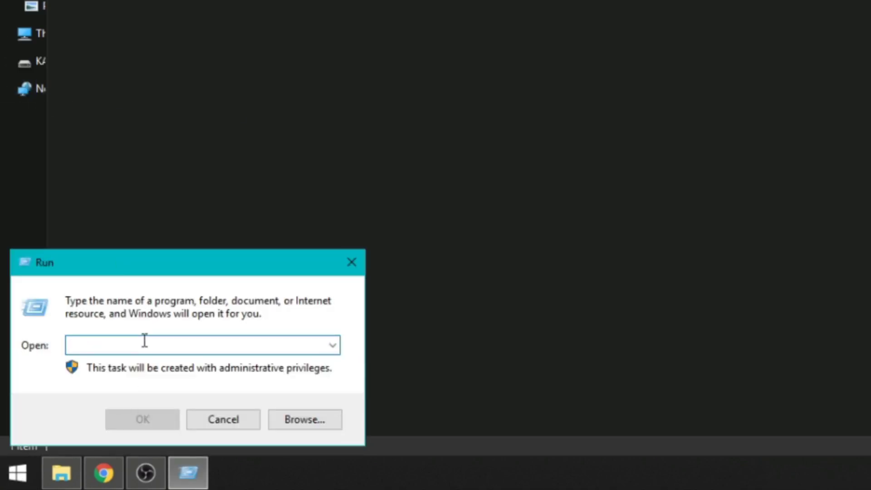
pyautogui.write('%')
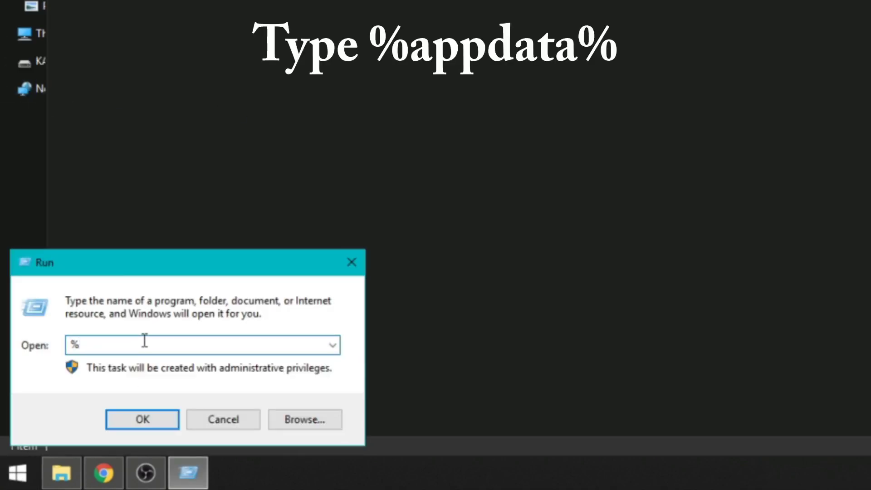
pyautogui.write('appdata%')
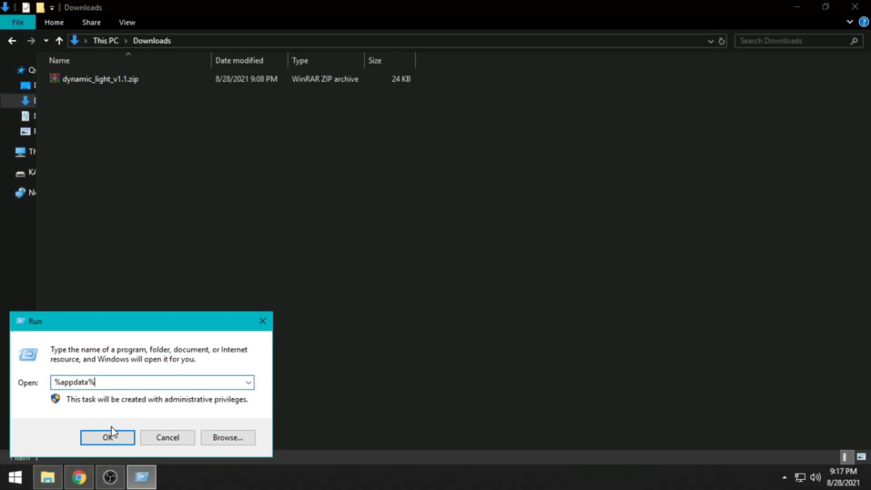
pyautogui.click(119, 439)
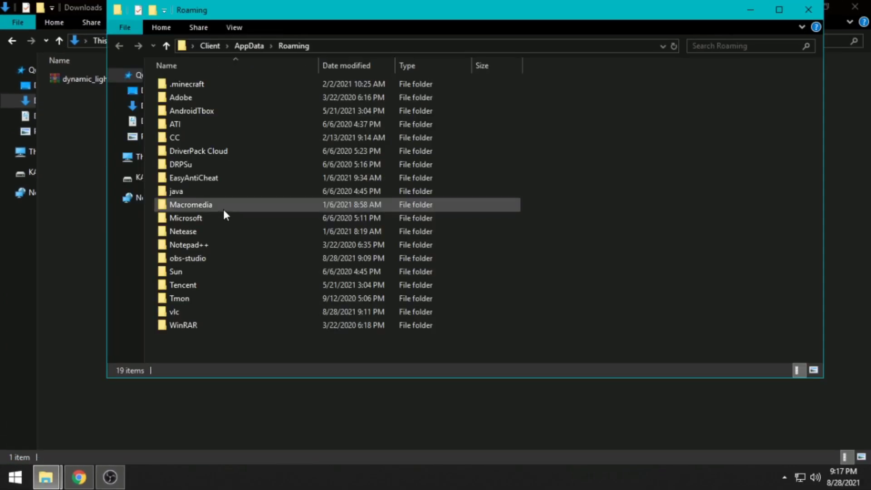
# Go into .minecraft, saves and the world folder, and open its datapacks folder
pyautogui.doubleClick(194, 84)
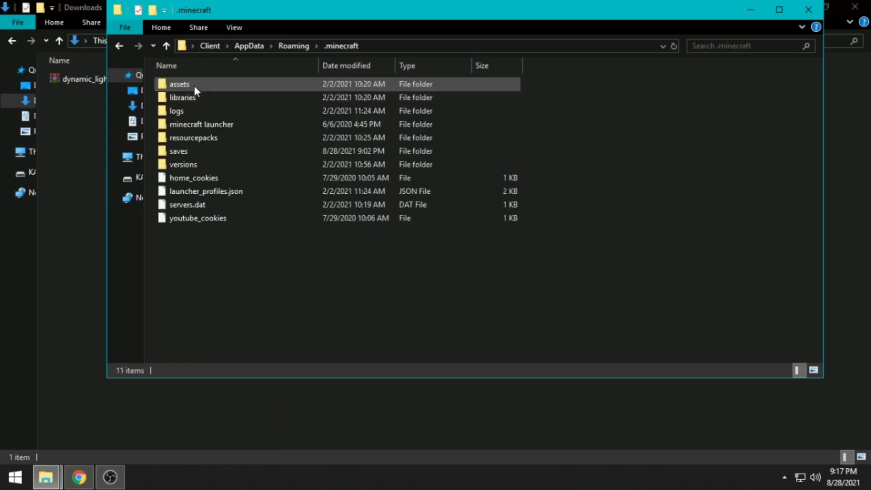
pyautogui.doubleClick(182, 154)
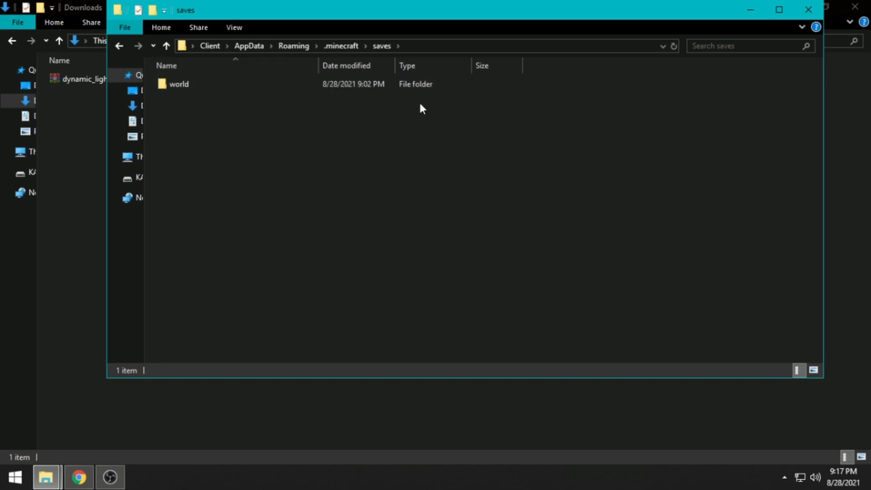
pyautogui.doubleClick(206, 89)
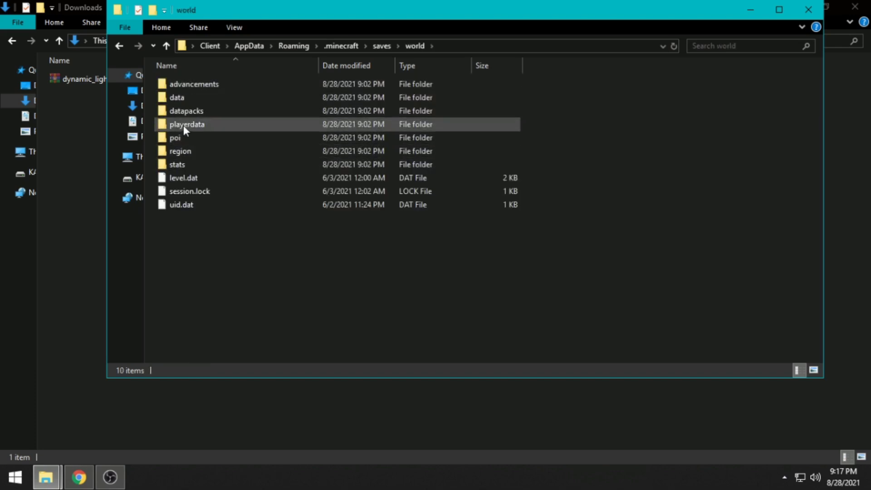
pyautogui.doubleClick(186, 111)
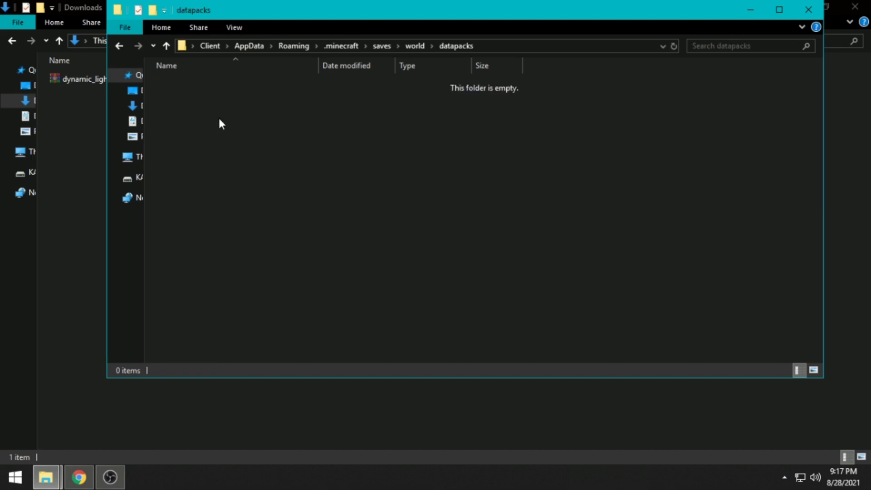
# Paste dynamic_light_v1.1.zip into the world's datapacks folder
pyautogui.rightClick(220, 120)
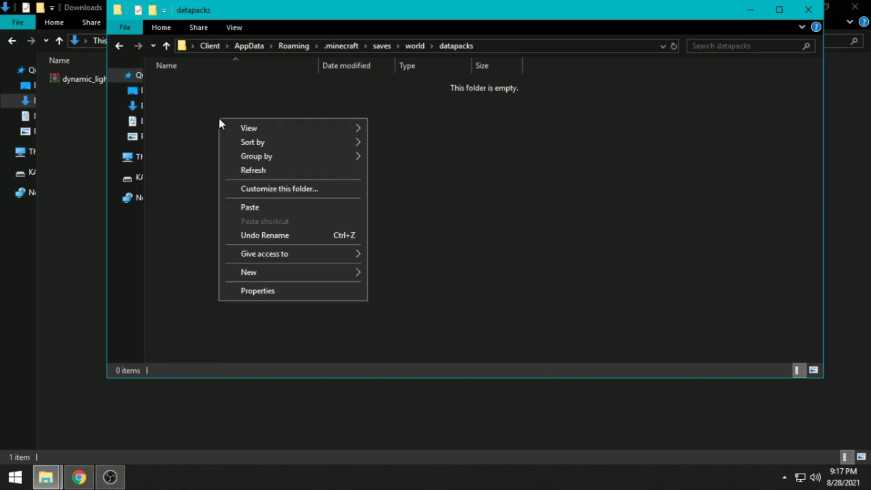
pyautogui.click(253, 207)
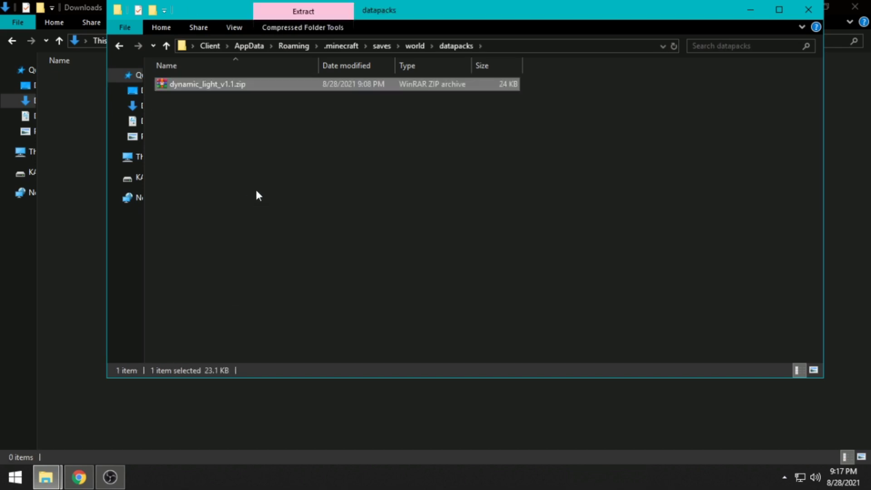
pyautogui.click(258, 194)
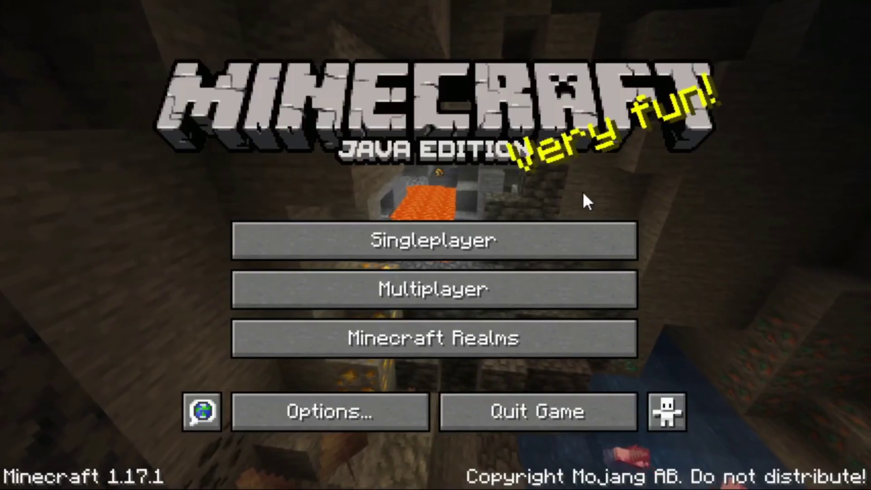
# Switch to Minecraft 1.17.1 and load the singleplayer world "New World"
pyautogui.click(550, 246)
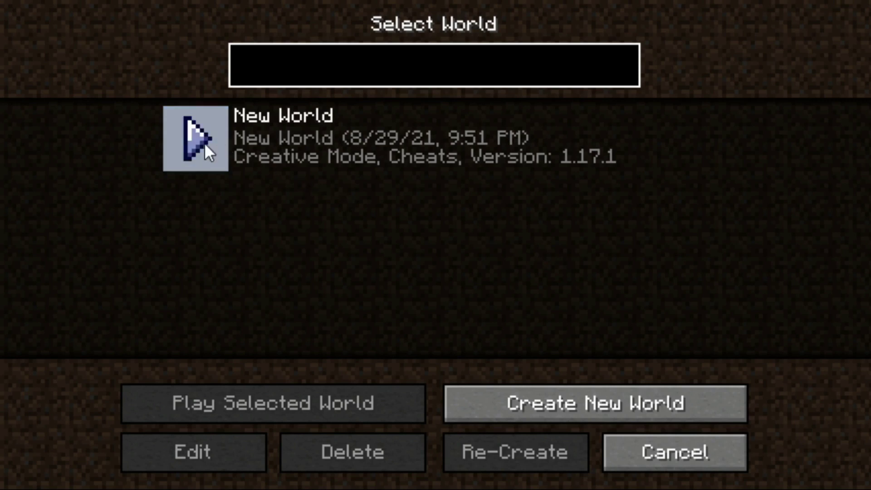
pyautogui.moveTo(203, 160)
pyautogui.click(210, 139)
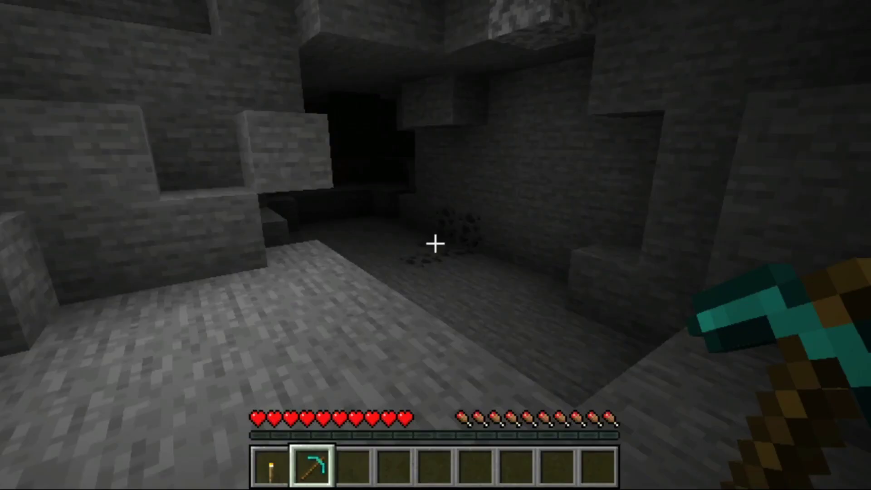
# Walk into the dark cave, hold the torch in the main hand and explore by its light
pyautogui.press('w')
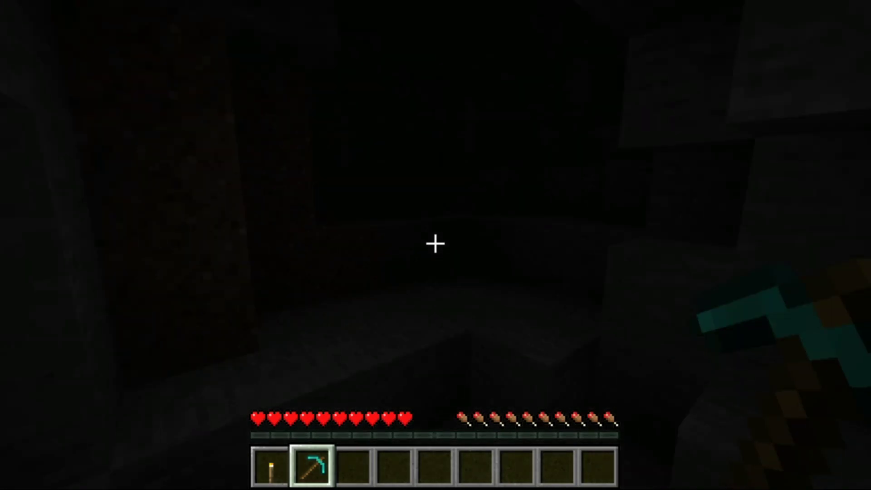
pyautogui.press('1')
pyautogui.press('w')
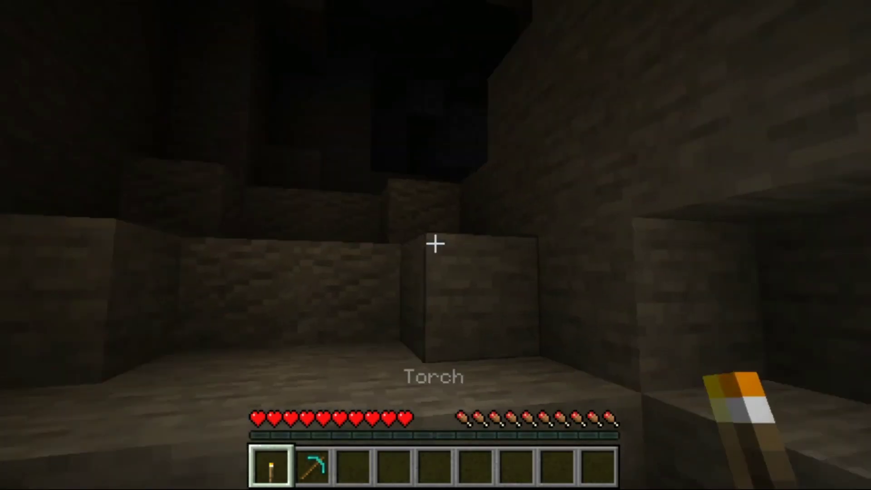
pyautogui.press('w')
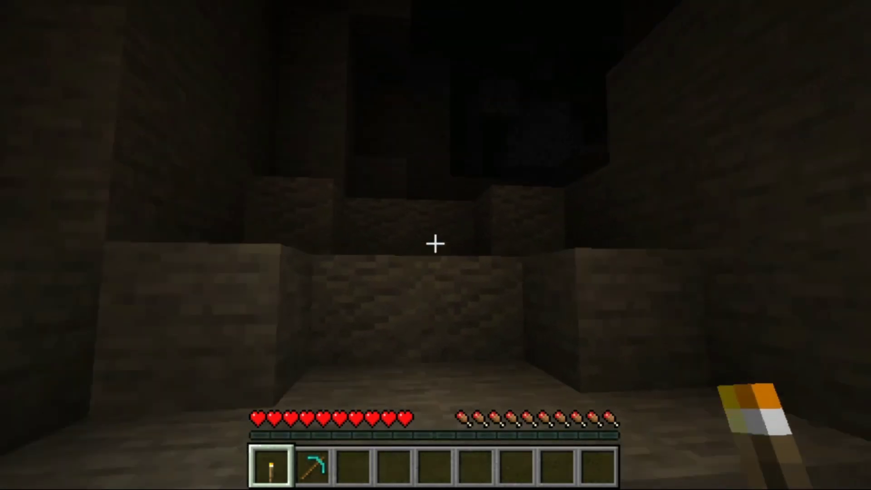
pyautogui.press('w')
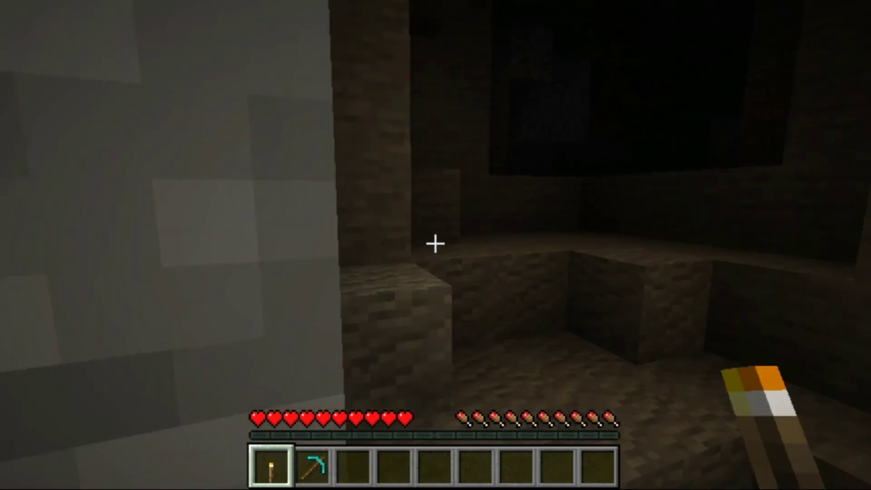
# Walk through the dark cave to the diamond ore block and move the torch to the off hand
pyautogui.press('w')
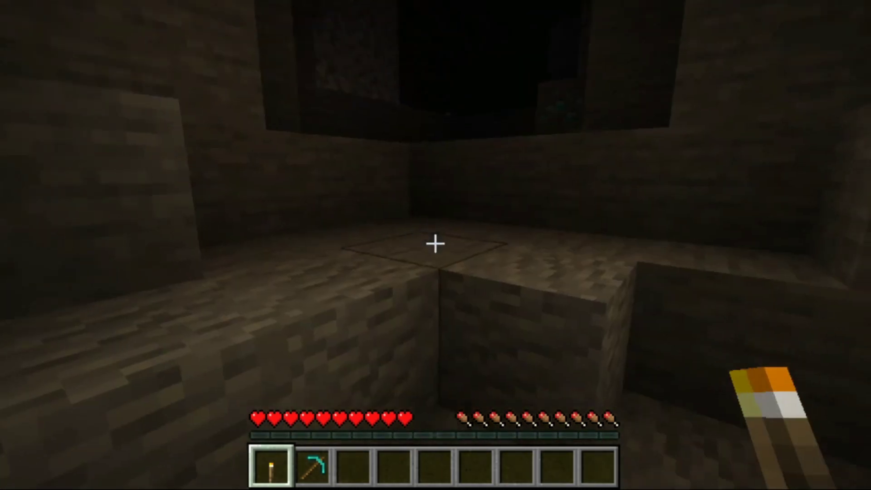
pyautogui.press('w')
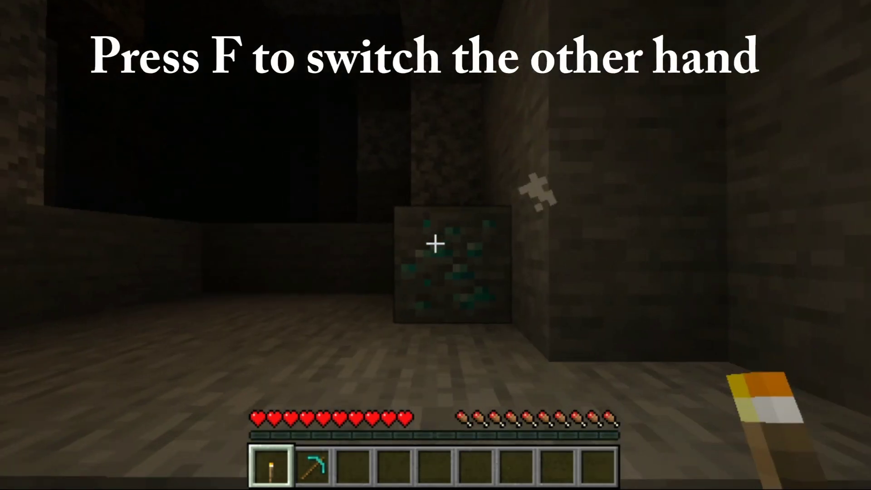
pyautogui.press('w')
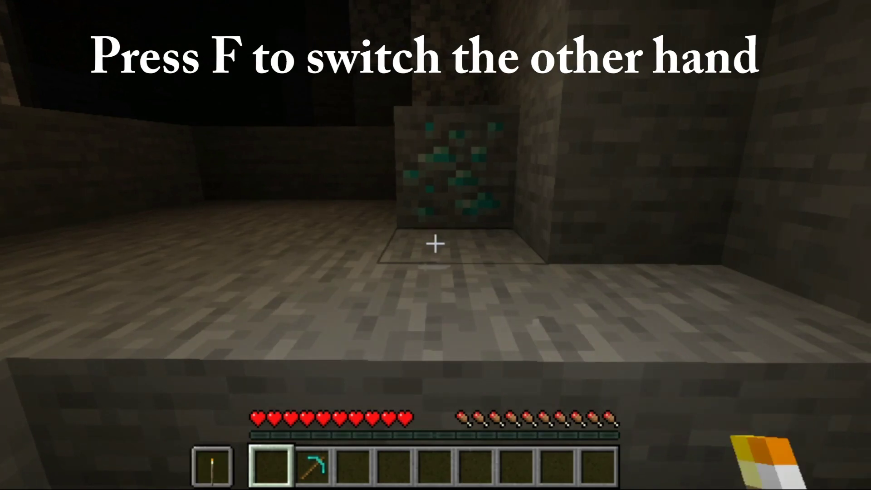
# Hold the diamond pickaxe in the main hand and explore the cave around the diamond ore by the off-hand torch's light
pyautogui.scroll(-1, 436, 245)
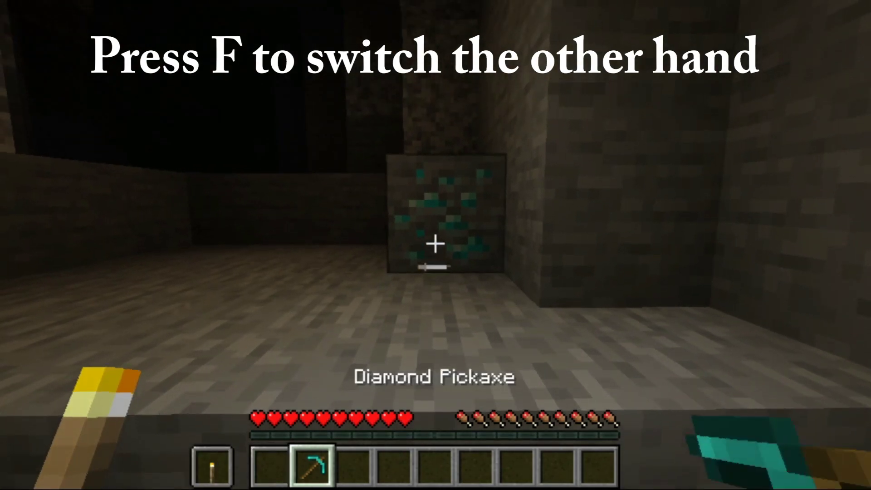
pyautogui.press('w')
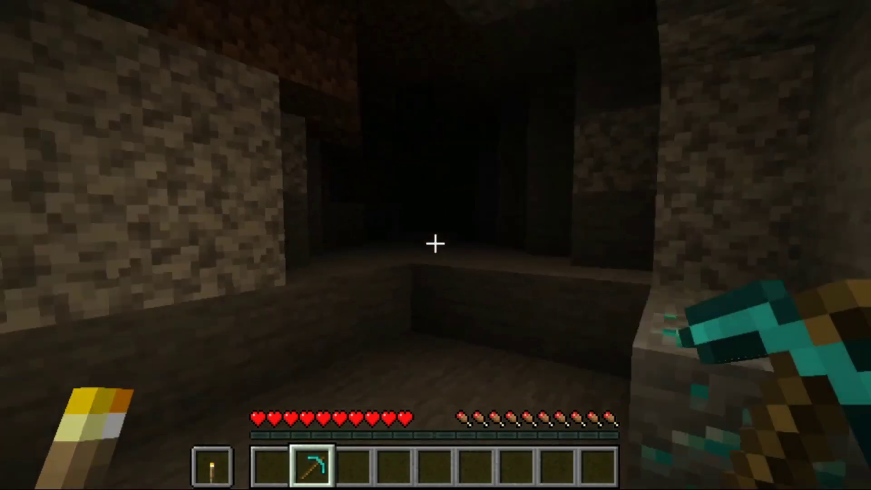
pyautogui.press('w')
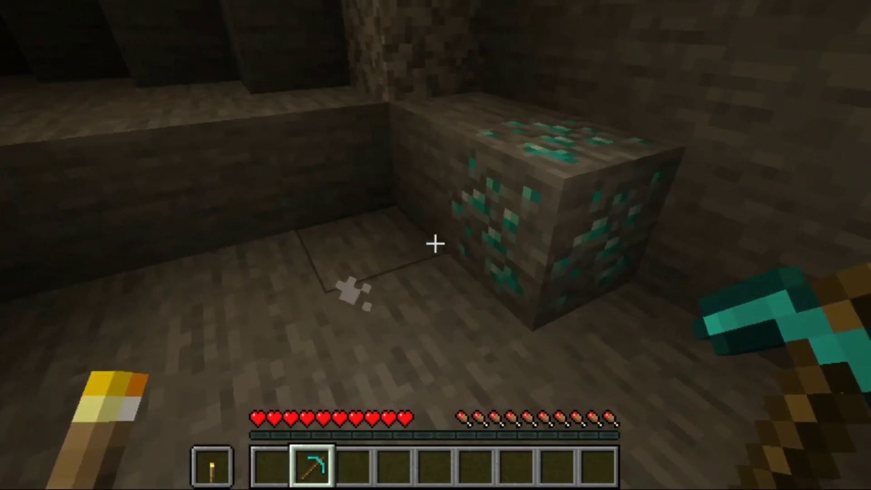